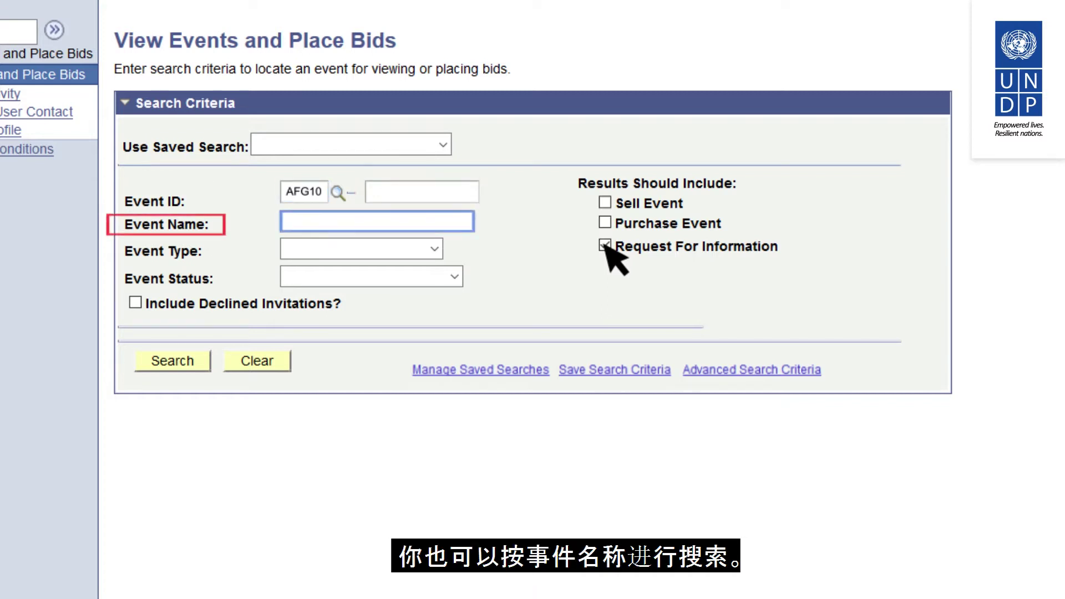
Enable Sell Event and search, listing three AFG10 events including Construction of Female Police Facilities
click(605, 203)
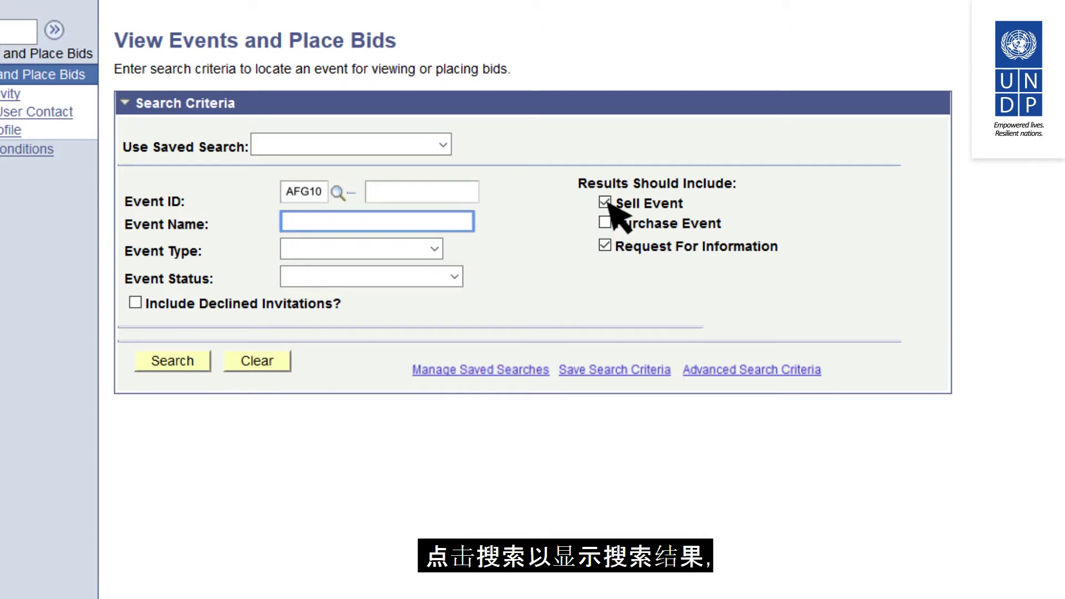
click(173, 362)
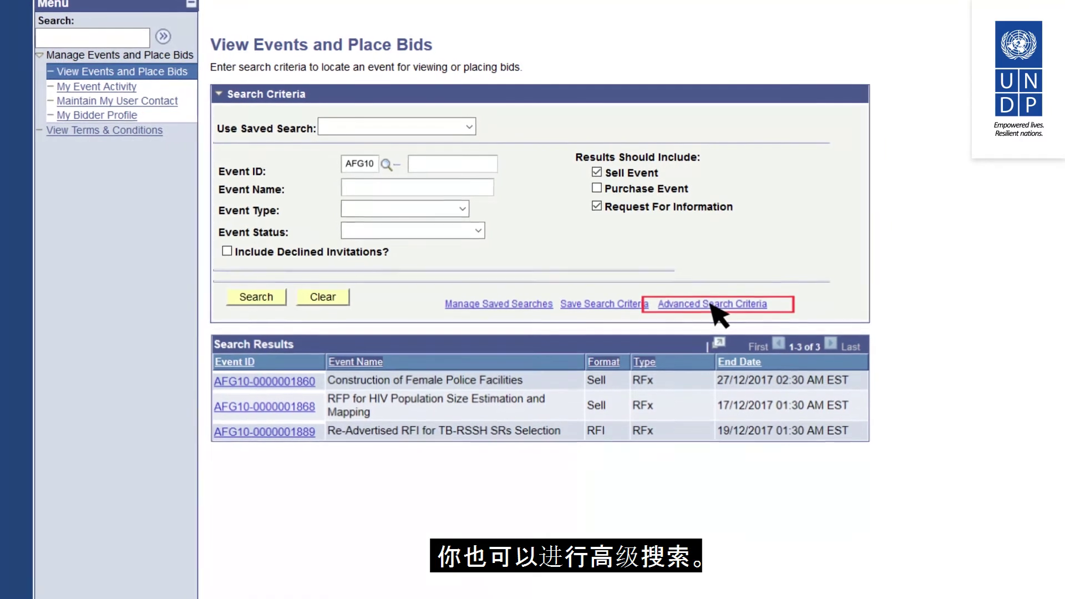
Run an advanced search with Item Description 'Computers' to find four UNDP1 events
click(711, 304)
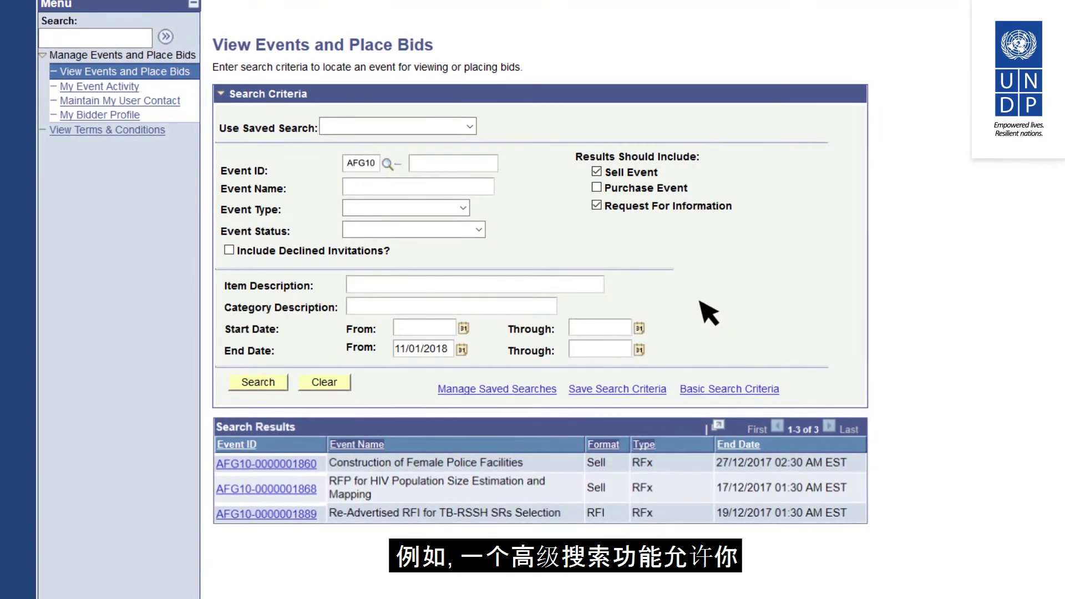
click(557, 283)
text(Co)
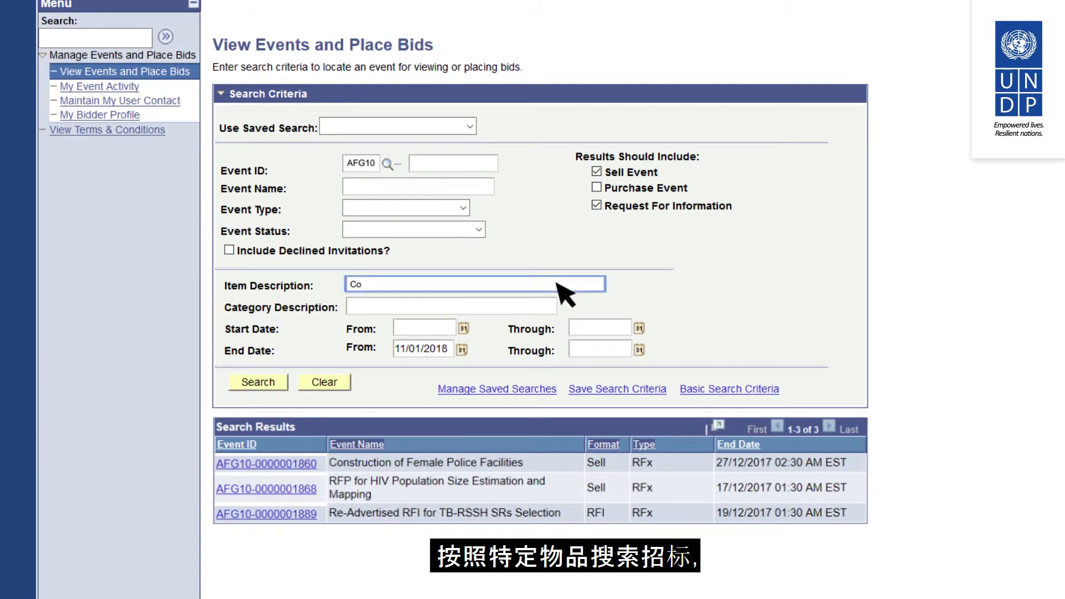
text(mputers)
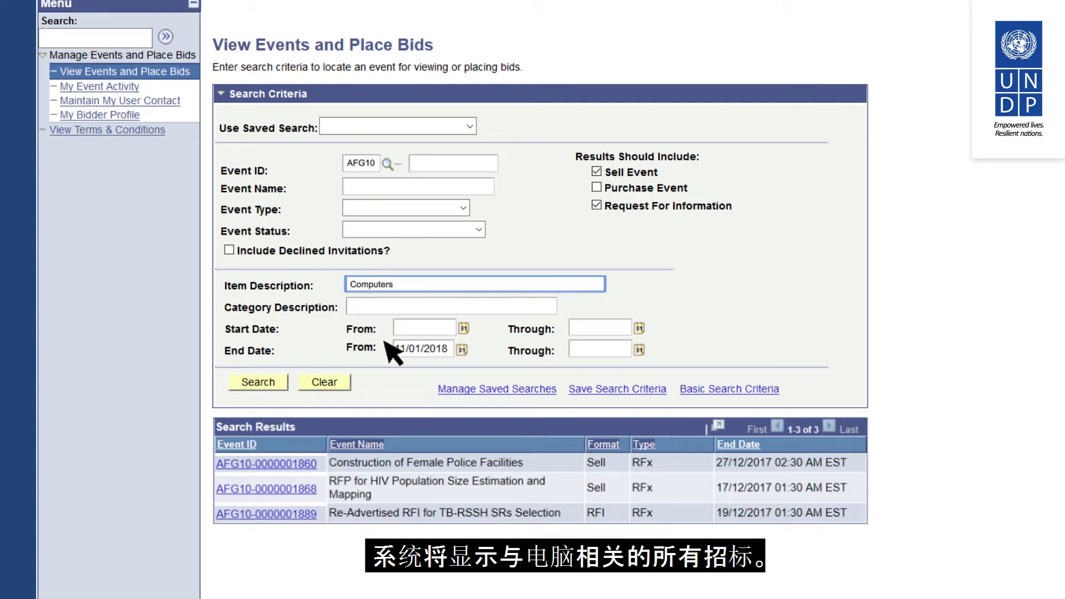
click(265, 383)
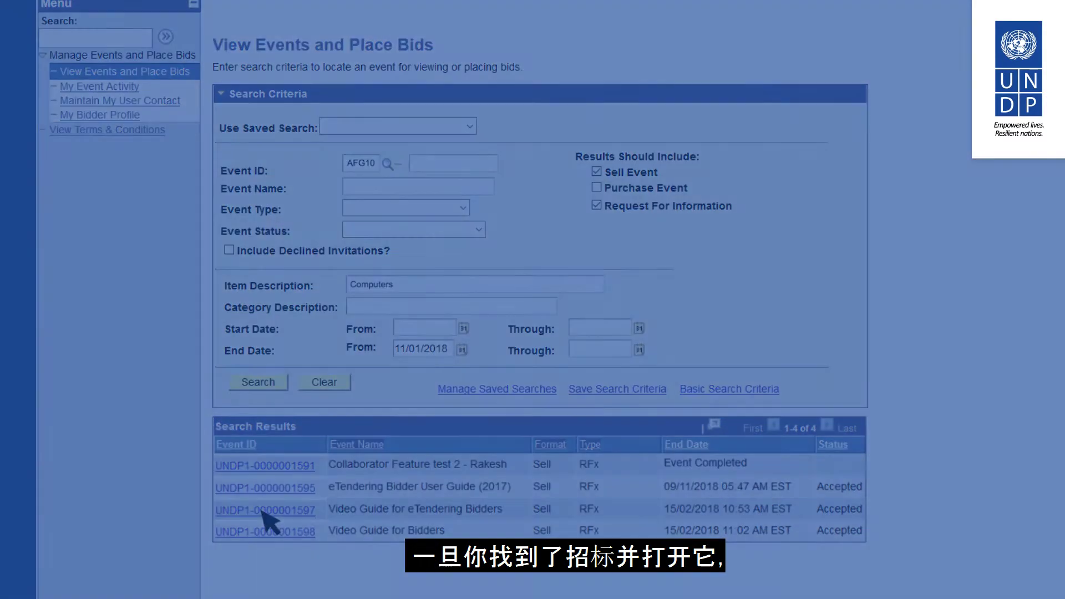
click(262, 510)
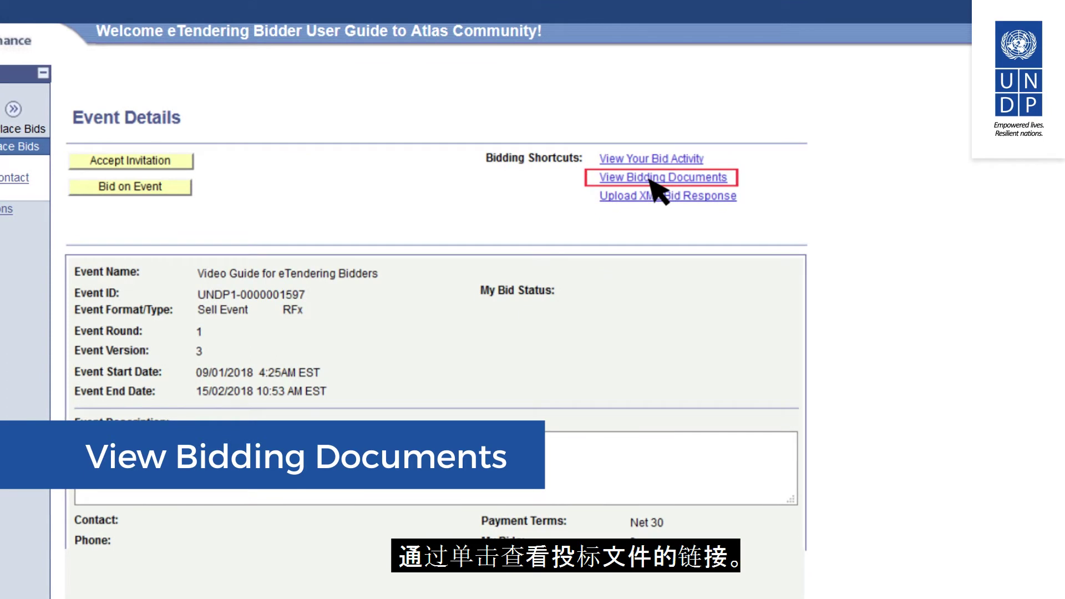
click(652, 178)
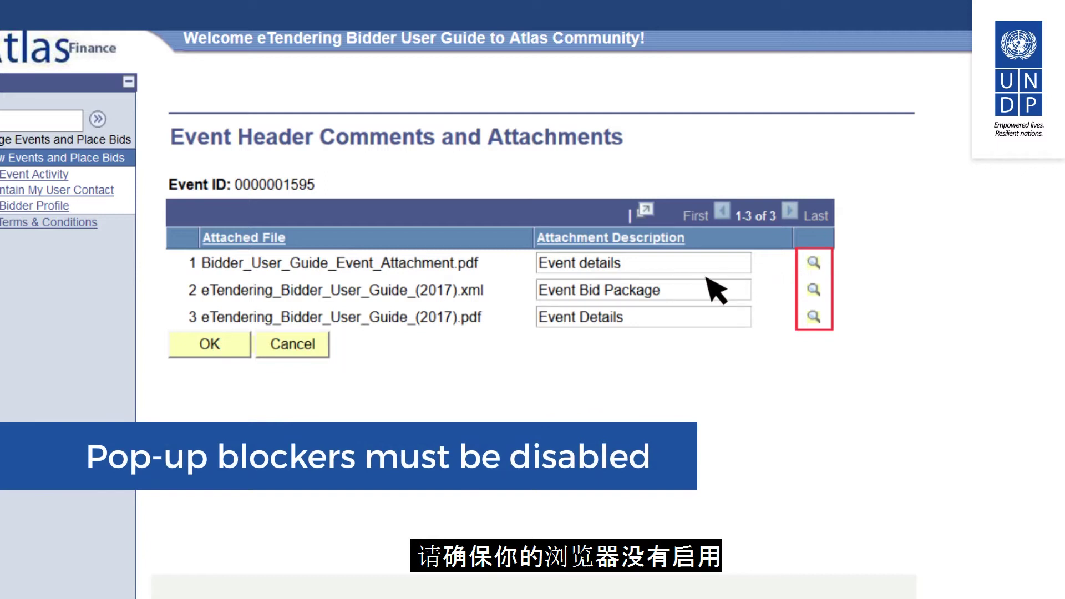
click(219, 345)
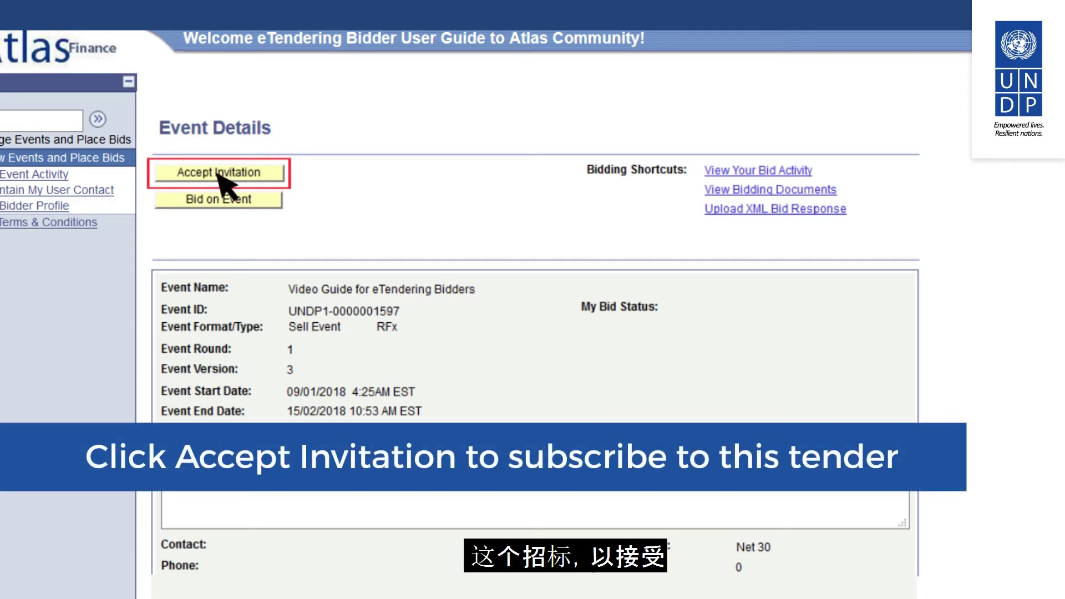
Accept the invitation to the Video Guide for eTendering Bidders event
click(220, 172)
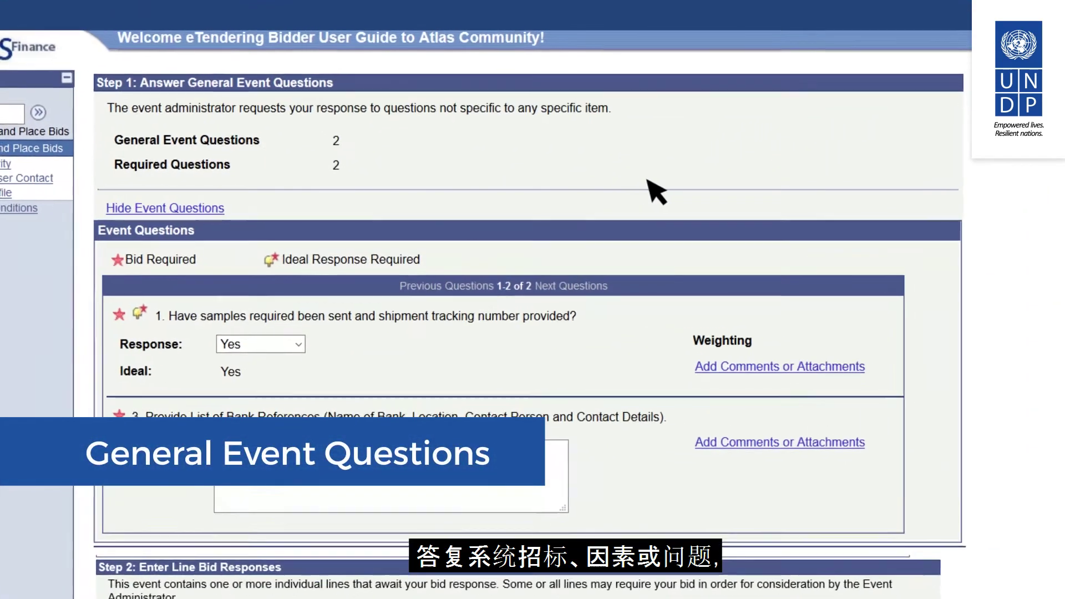
Scroll through the samples and bank references questions down toward Step 2
scroll(665, 191, down, 2)
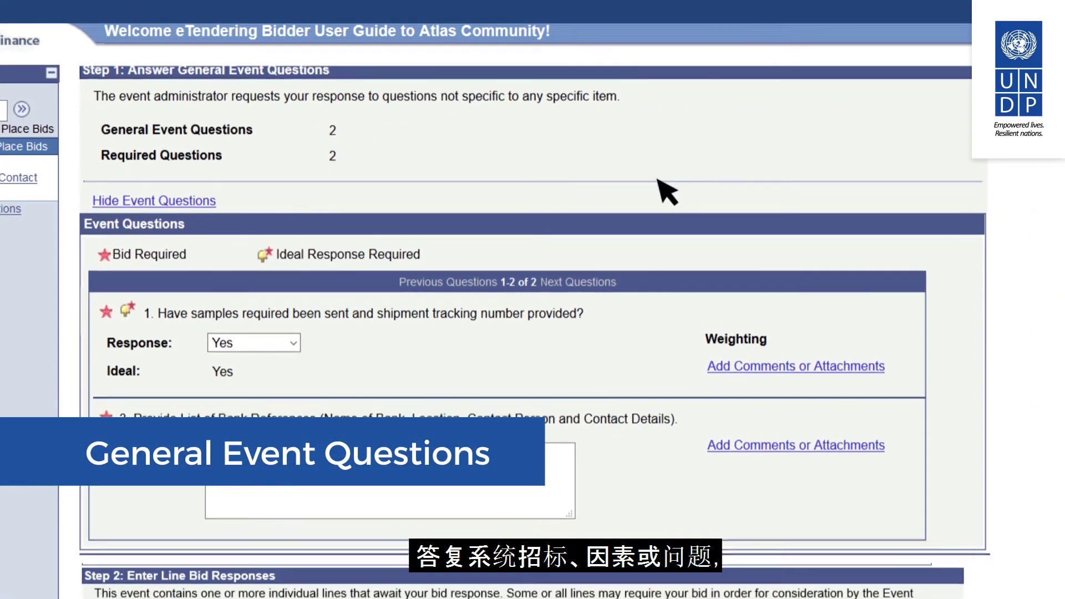
scroll(660, 182, down, 8)
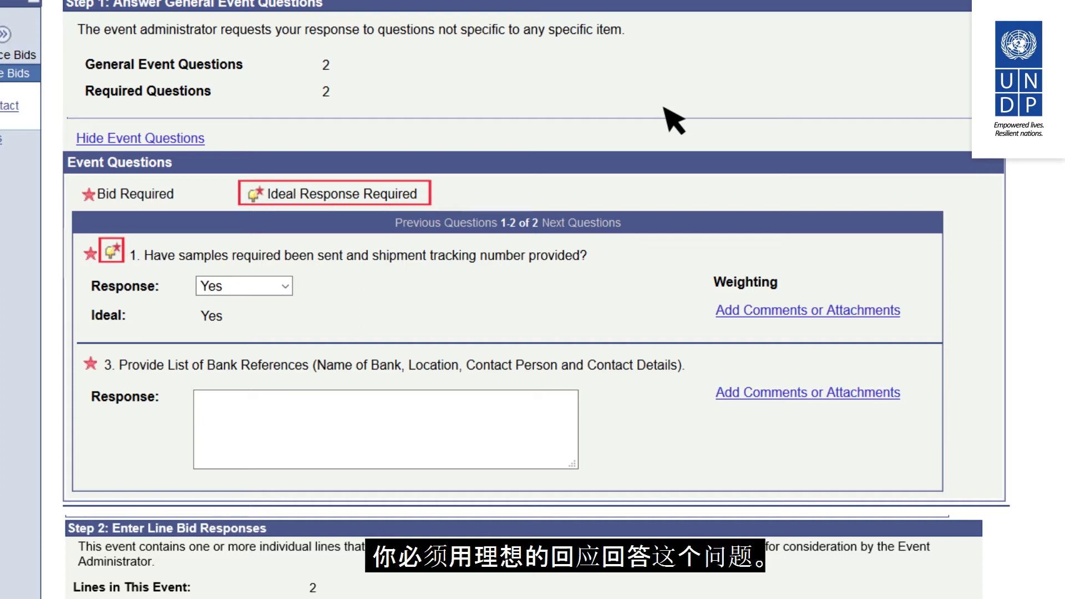
scroll(674, 120, down, 5)
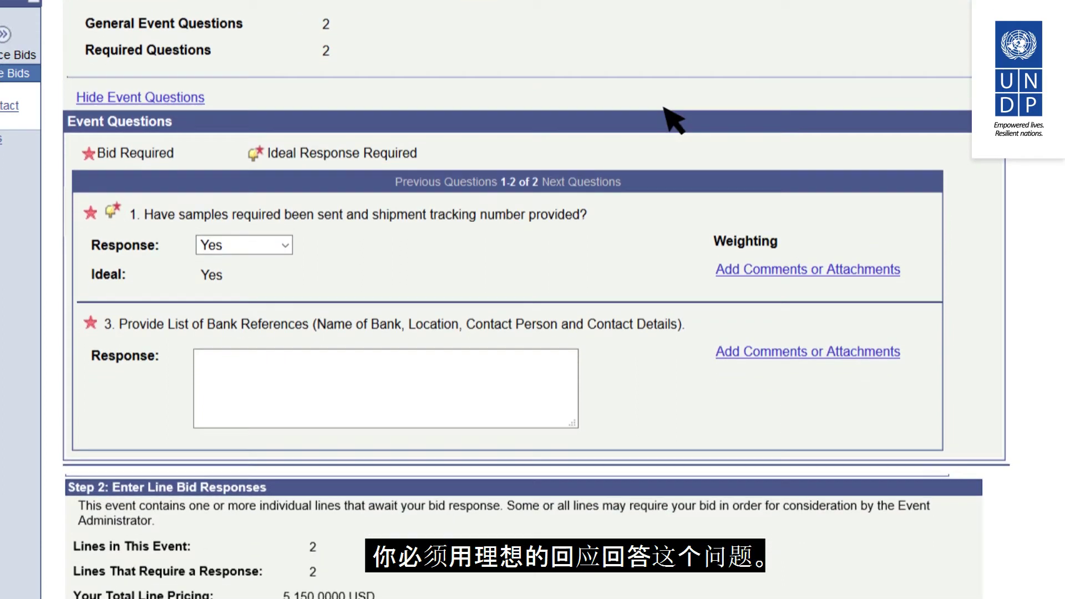
Enter 250.00 as line 1's unit bid price, making a 5,000 USD line total
scroll(674, 119, down, 4)
text(250.00)
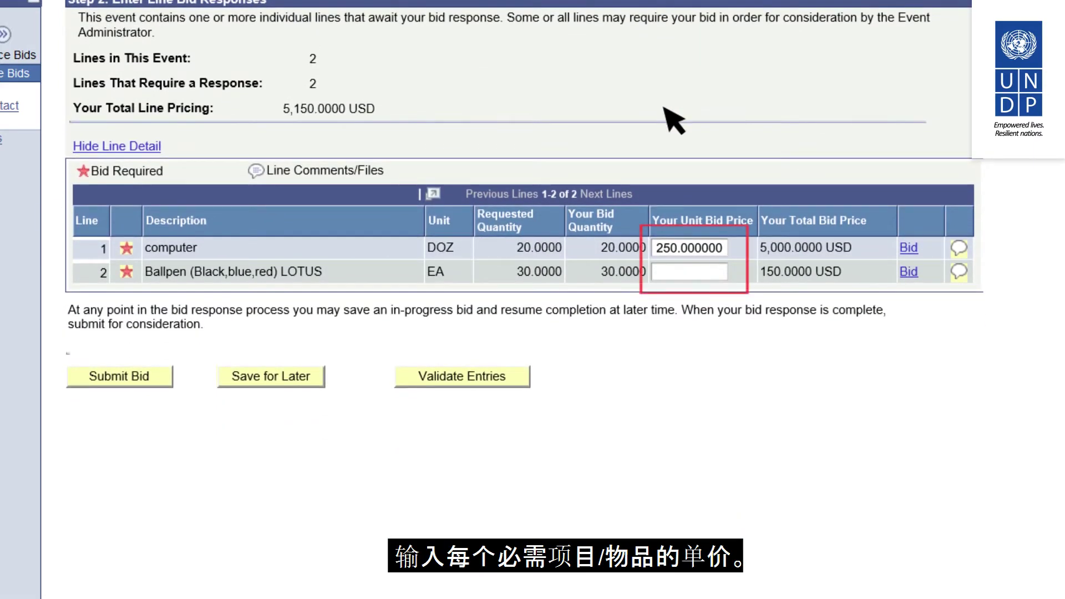
text(5)
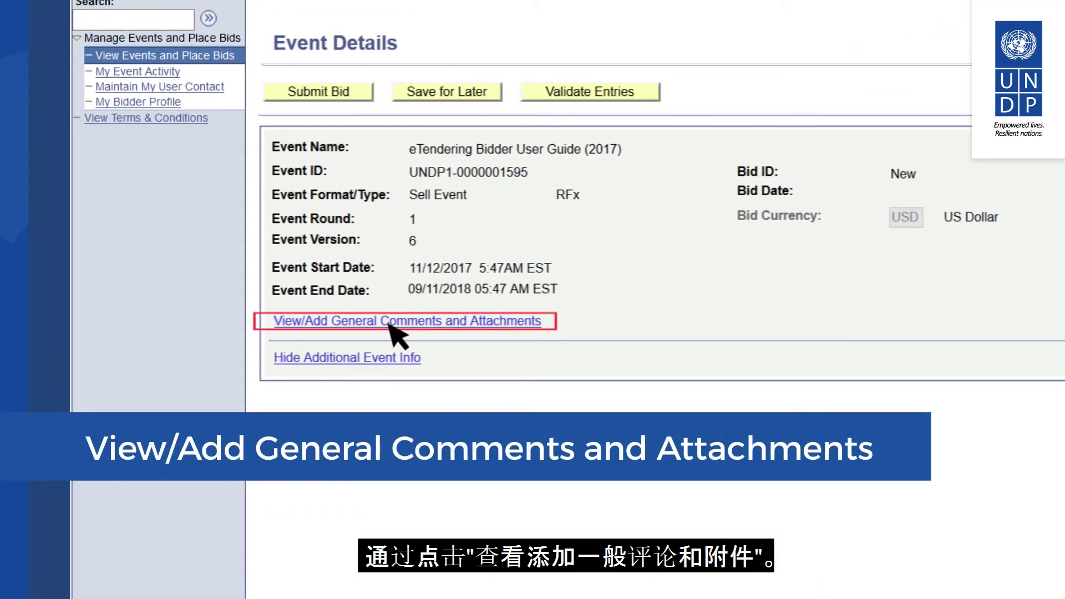
Upload eTendering.pdf as a general bid attachment
click(391, 324)
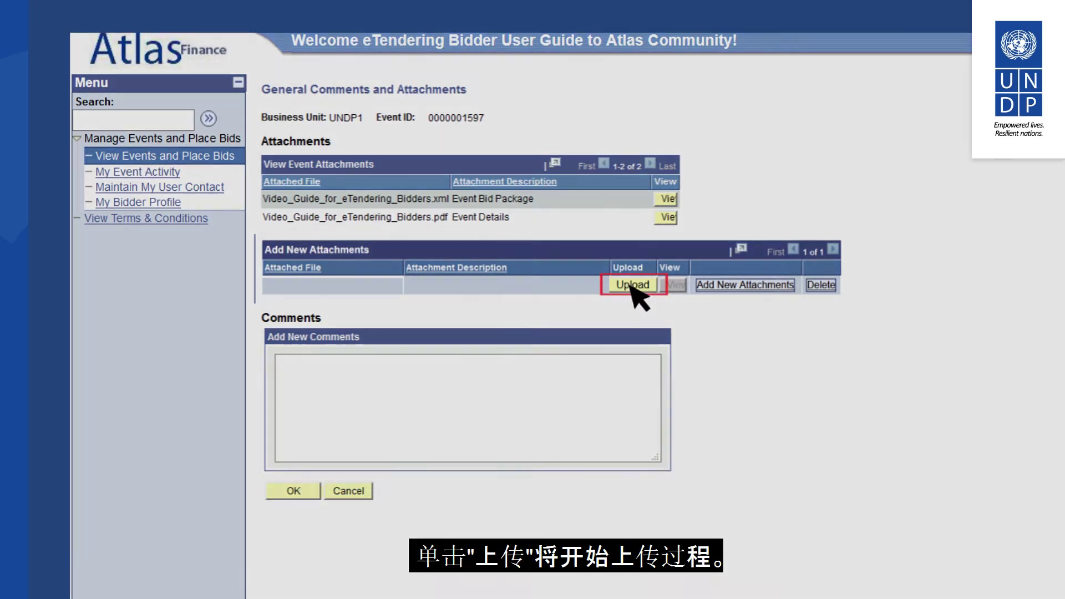
click(631, 286)
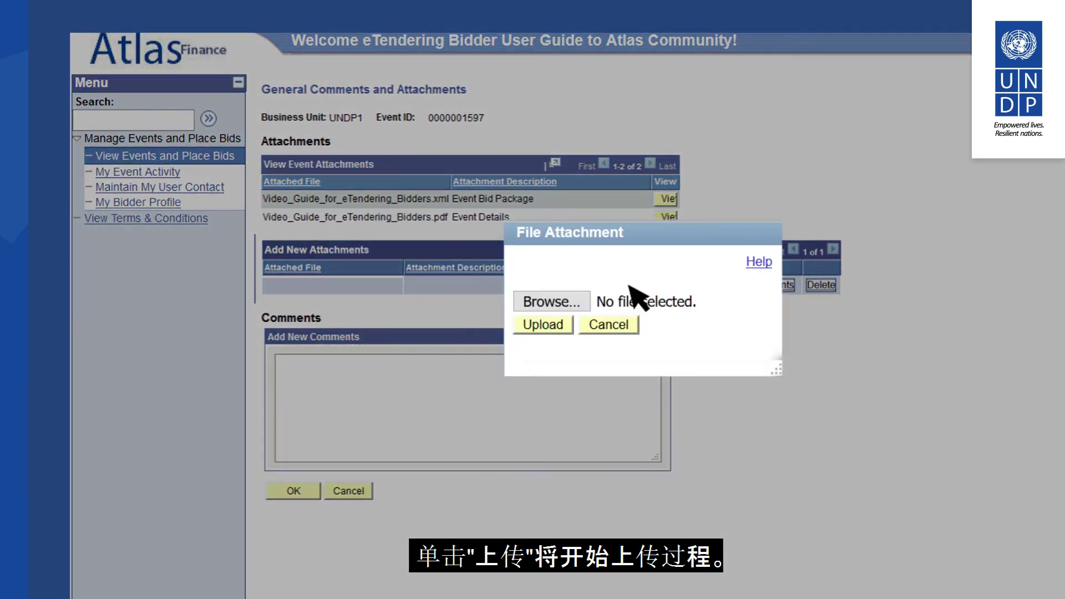
click(558, 302)
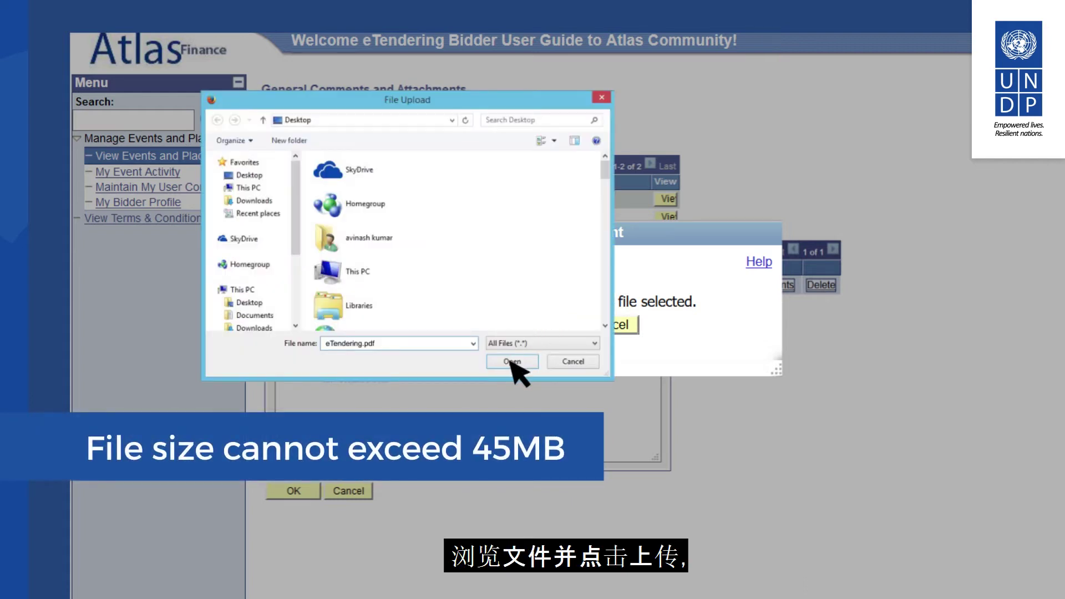
click(512, 362)
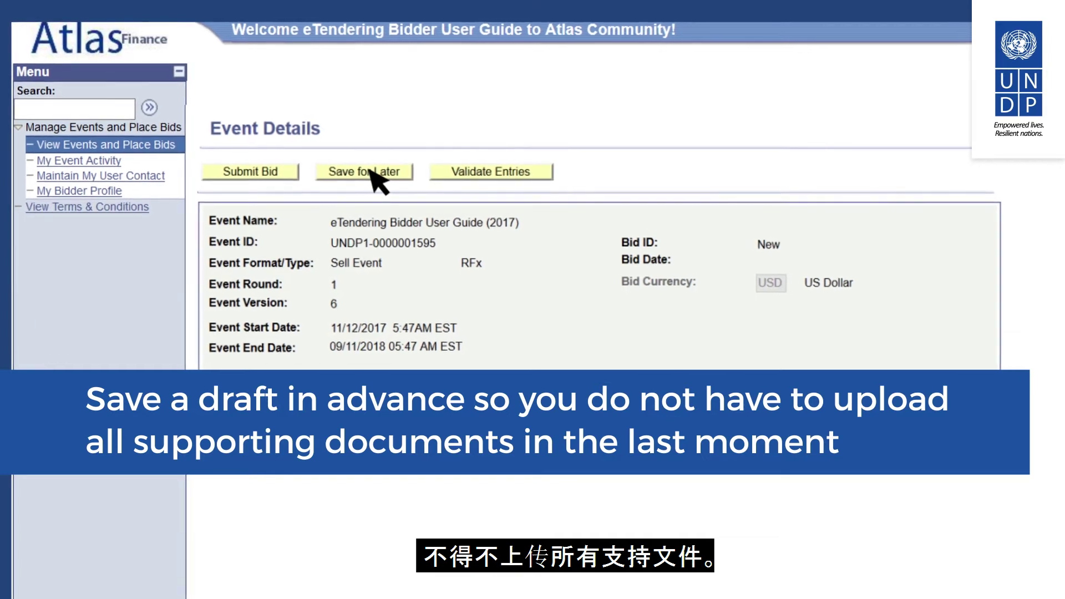
Save the bid as a draft and dismiss the save warning
click(358, 167)
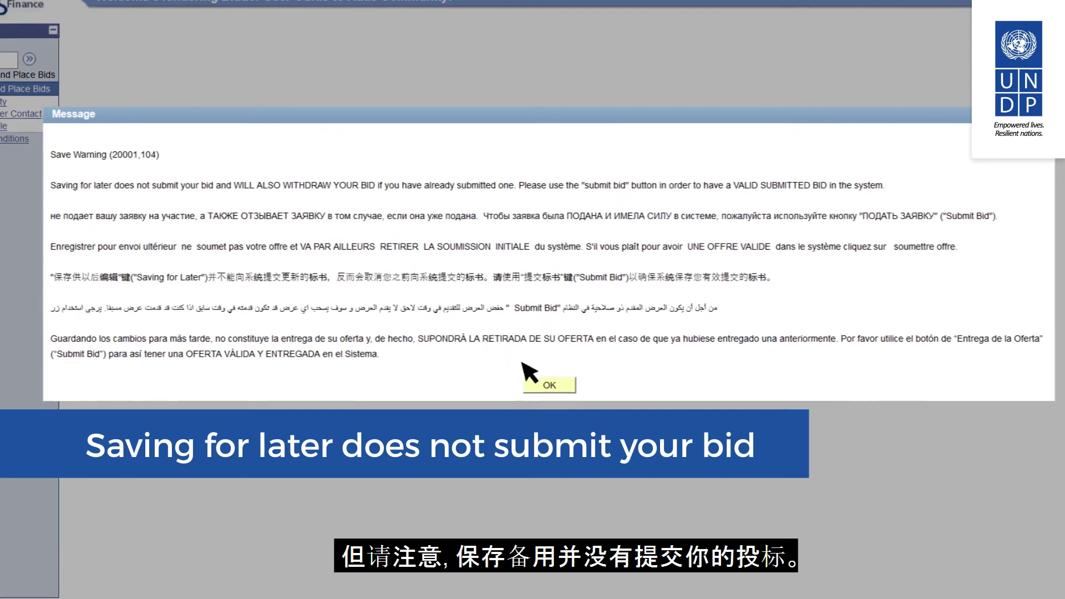
click(549, 385)
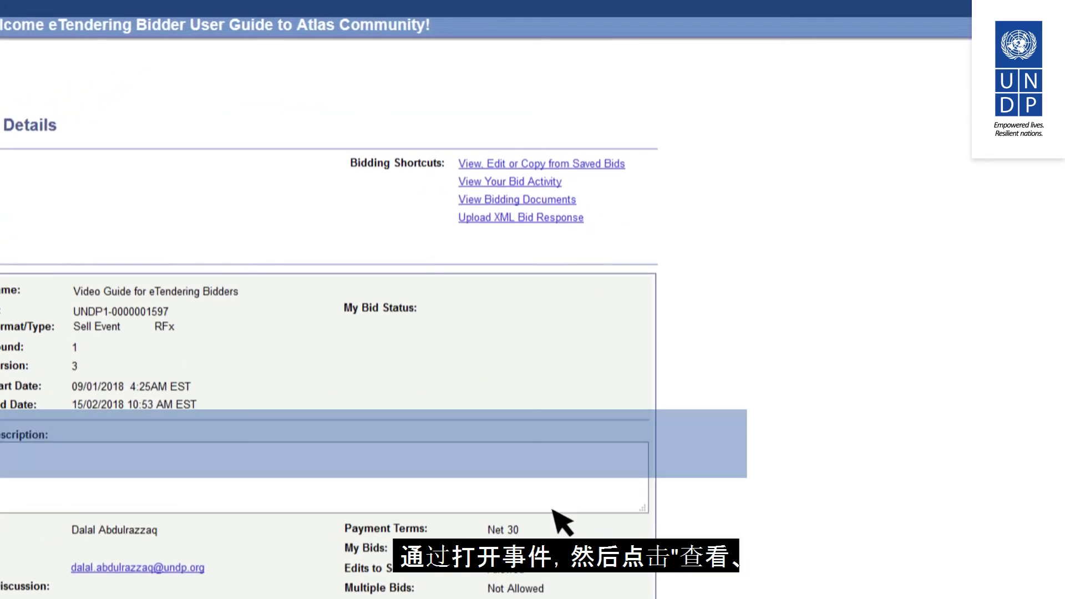
Open the event's saved bids and choose Edit Bid Response on the draft
click(527, 164)
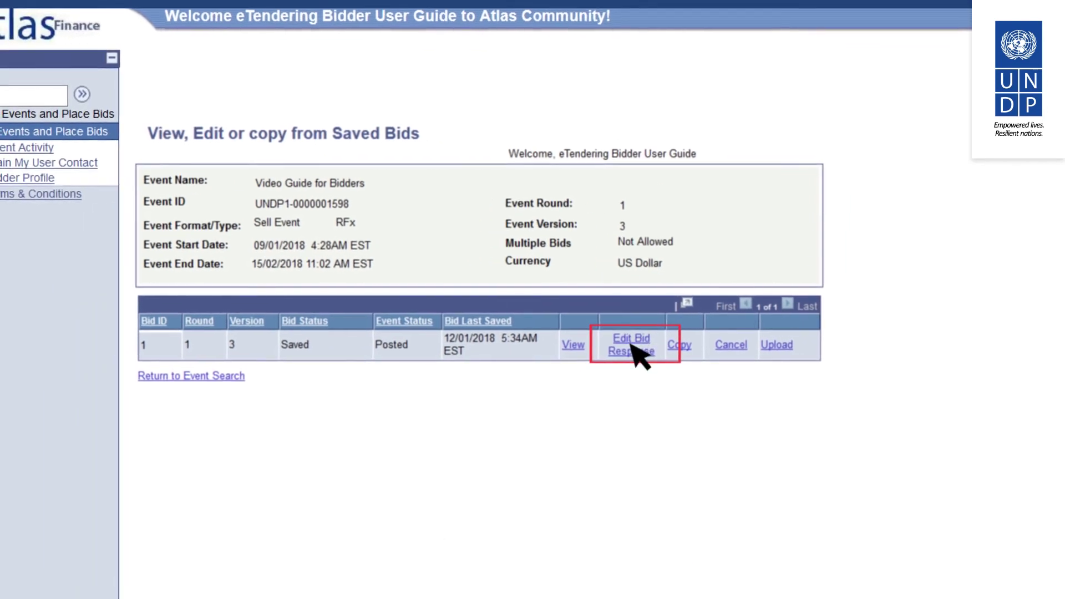
click(632, 345)
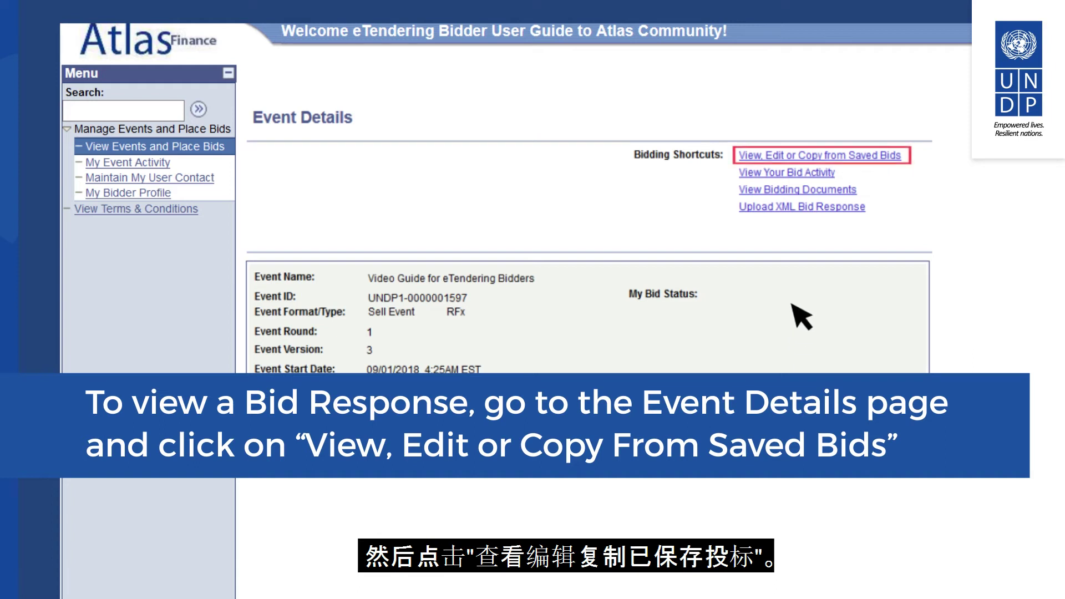
From the event's saved bids, edit the Posted bid response
click(808, 160)
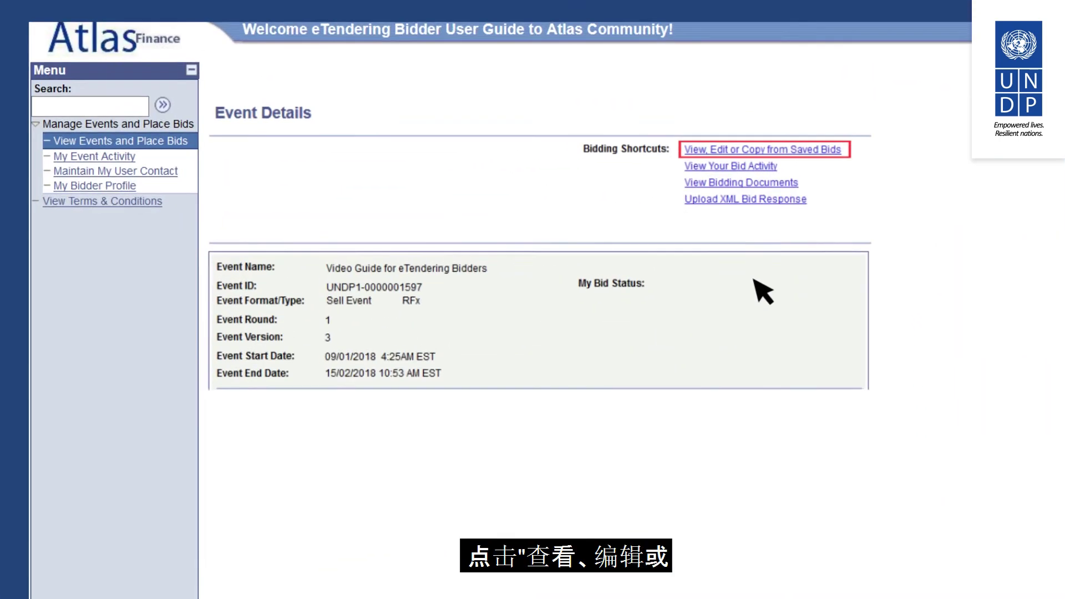
click(791, 146)
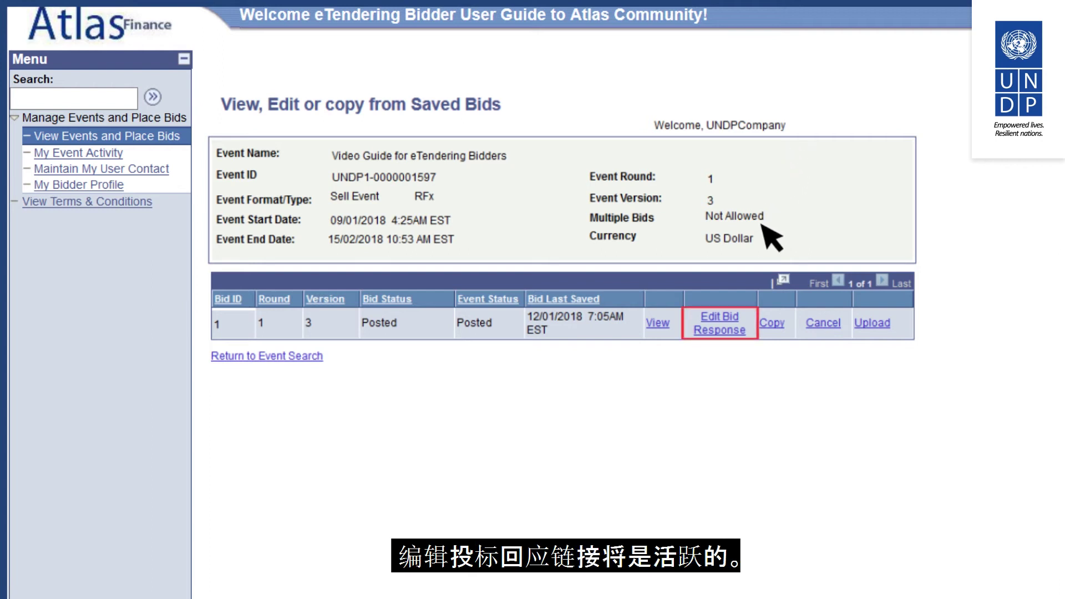
click(728, 331)
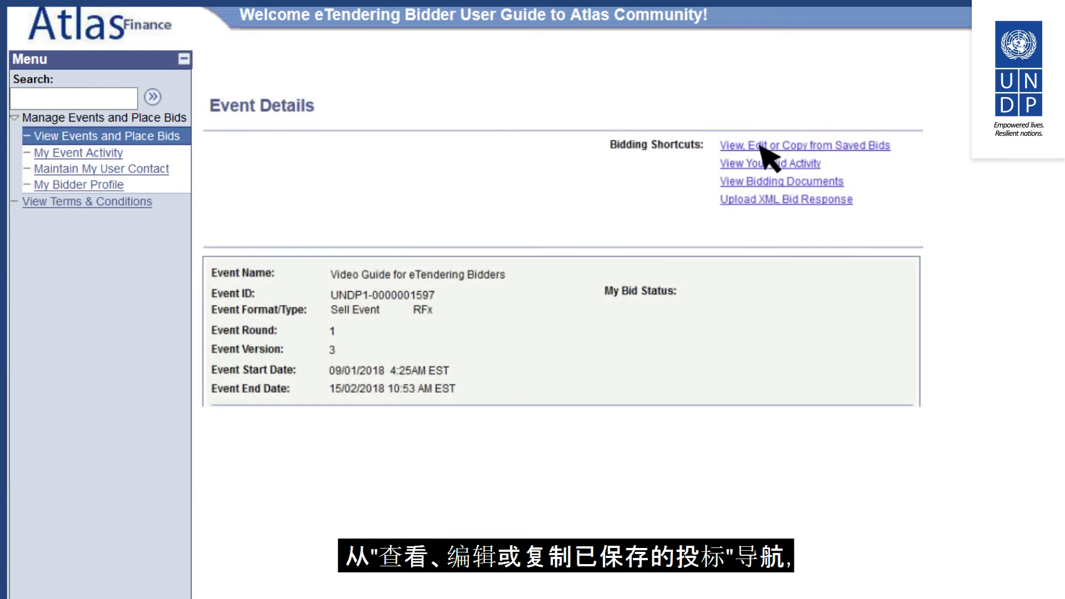
Cancel the posted bid from Saved Bids, then copy the cancelled bid into a new bid response
click(787, 146)
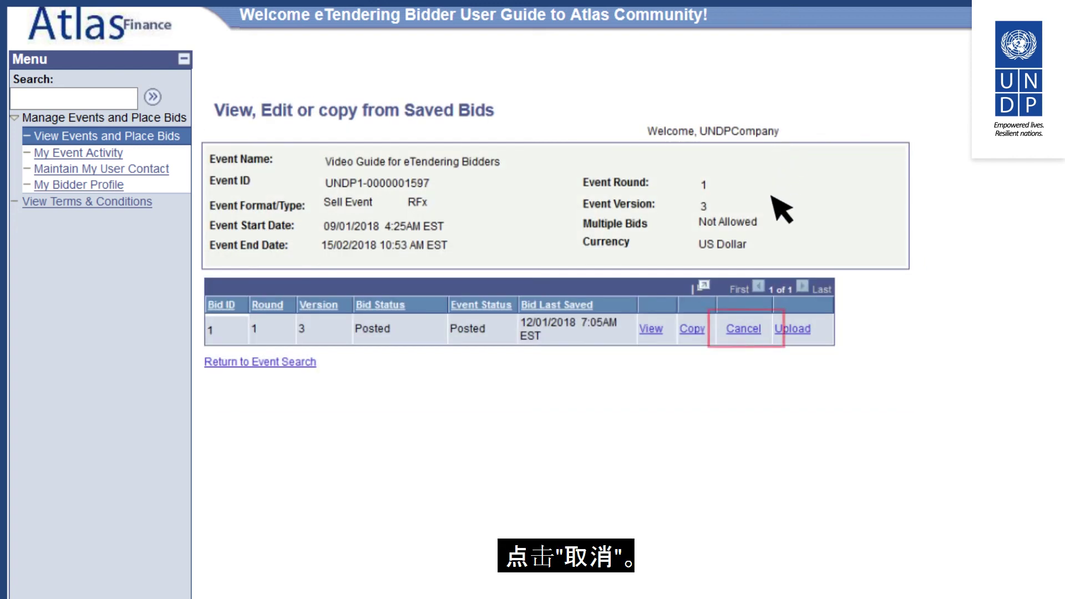
click(742, 329)
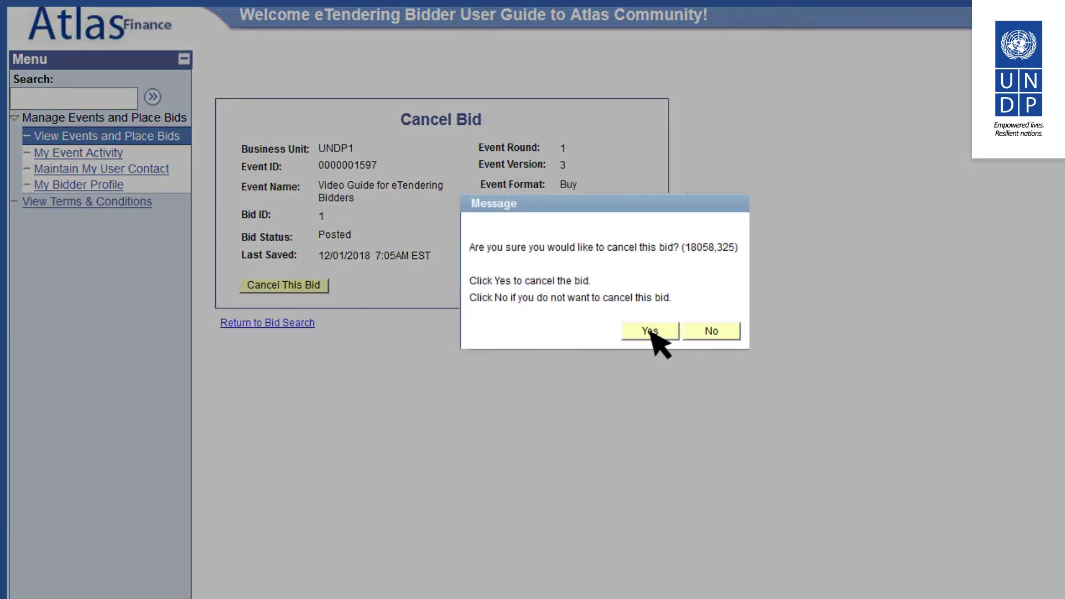
click(649, 331)
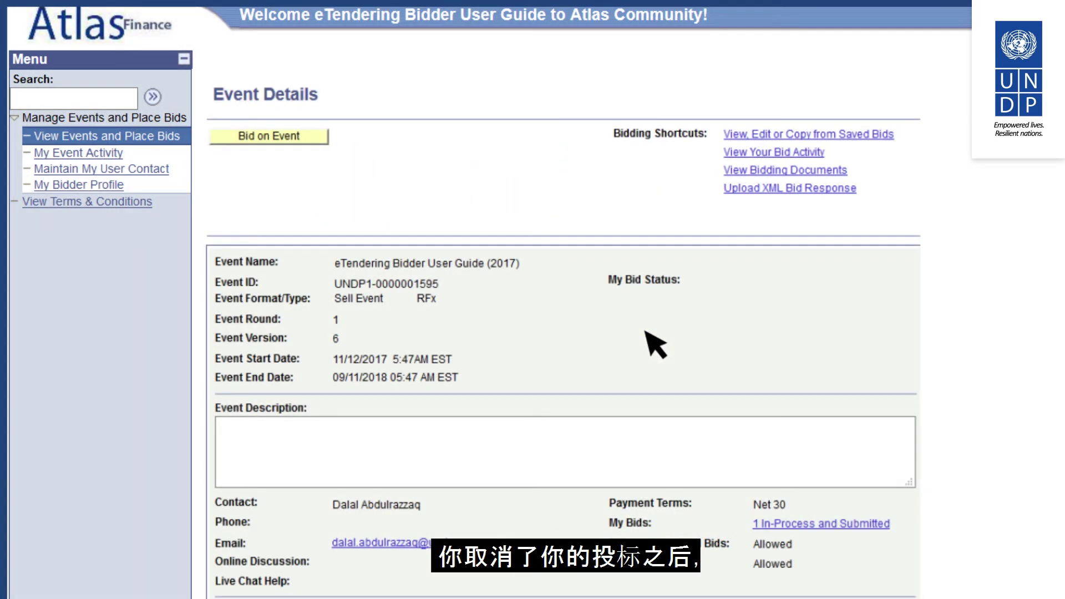
click(790, 140)
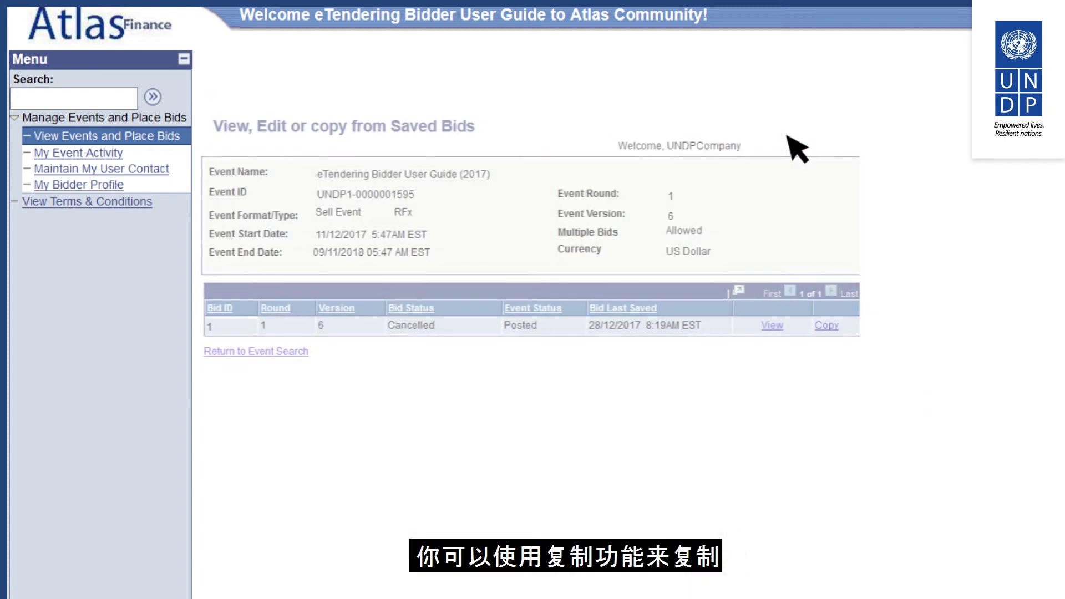
click(828, 328)
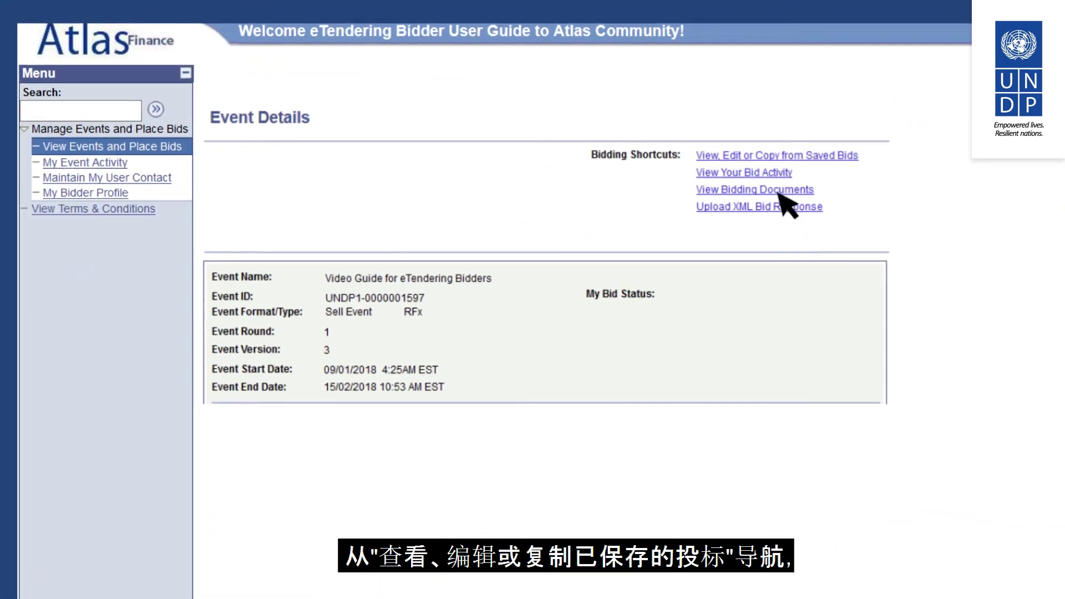
Cancel the posted bid from View, Edit or Copy from Saved Bids, confirming with Yes
click(758, 157)
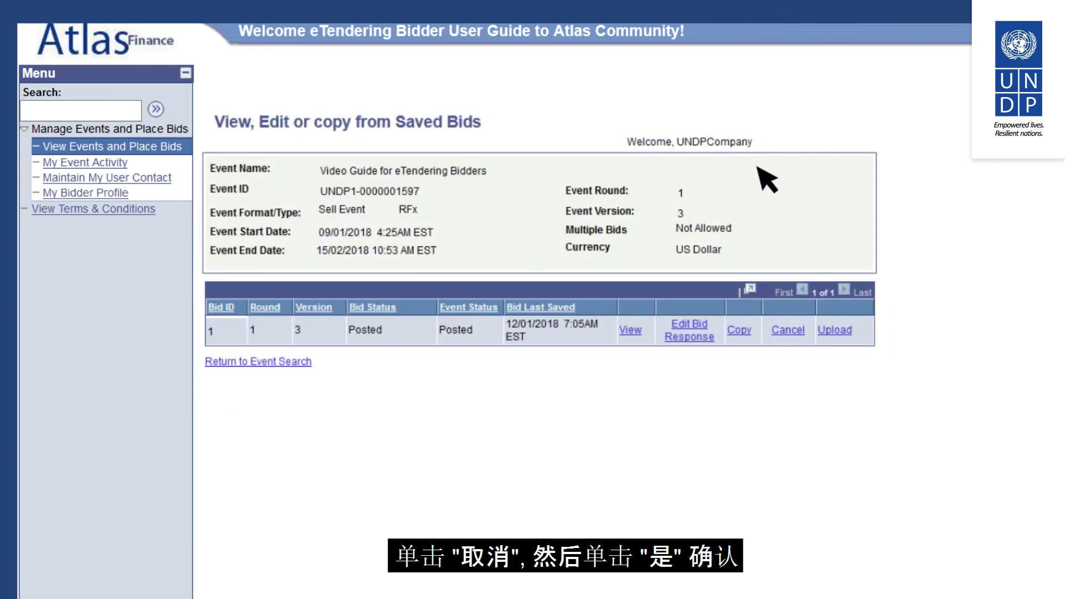
click(789, 331)
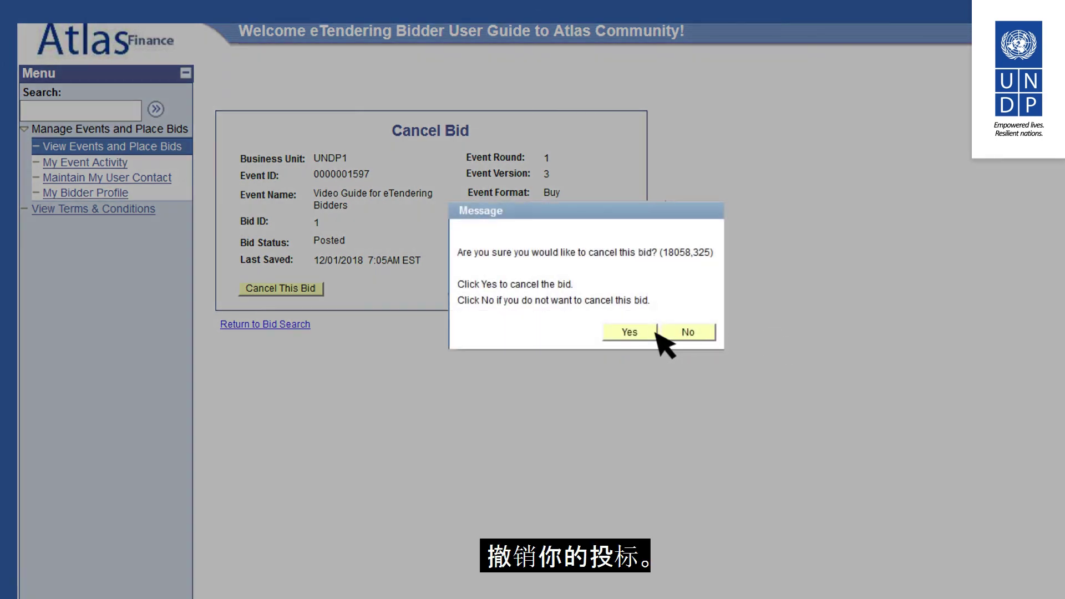
click(627, 333)
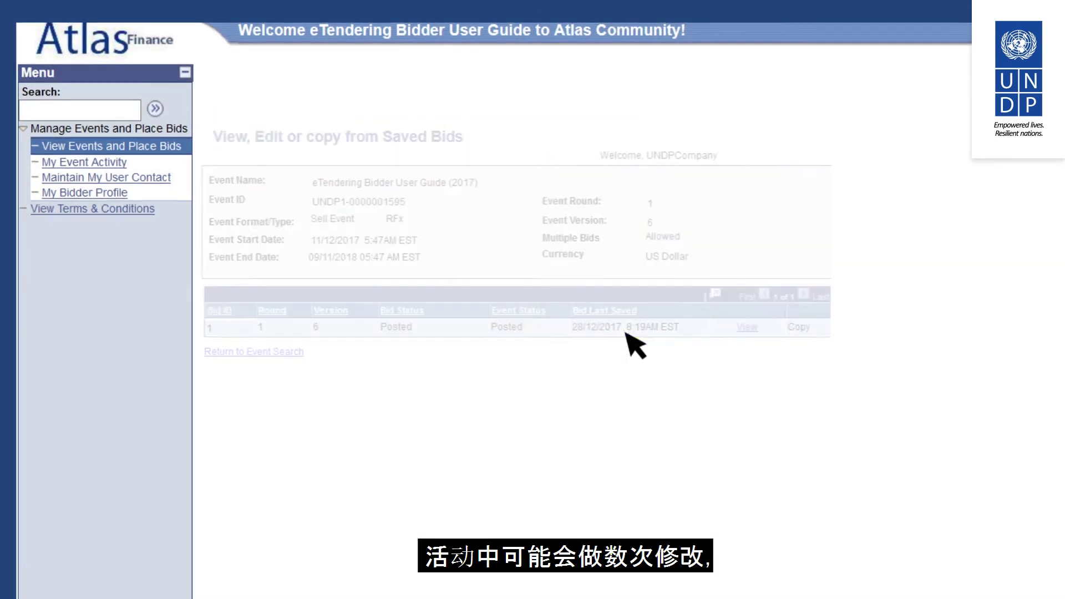